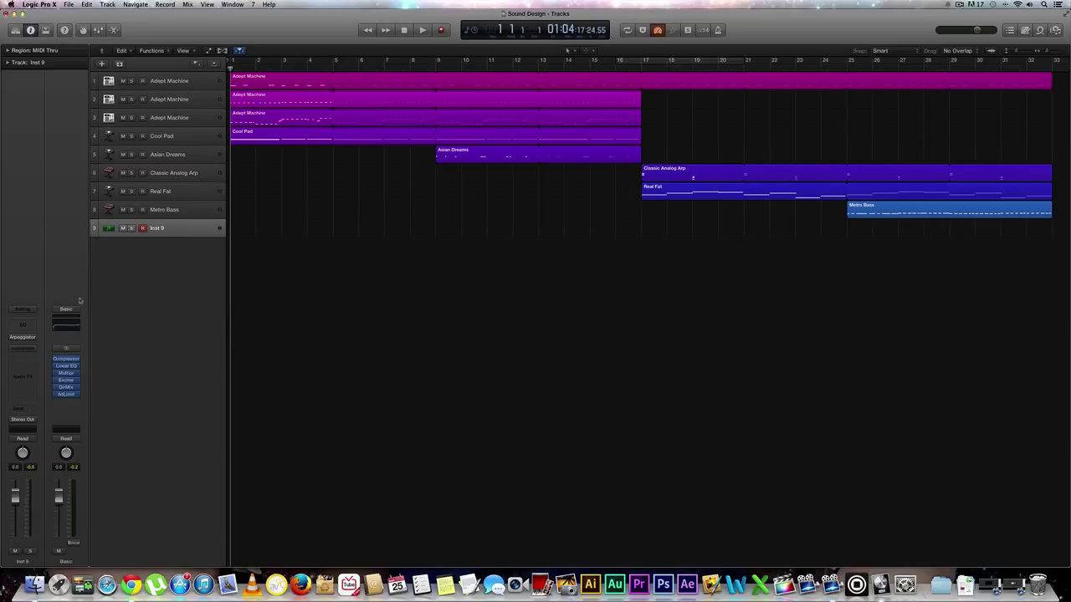
Step: Load ES2 in stereo onto the Inst 9 track, then center and enlarge its panel
{"action": "left_click", "coordinate": [168, 210]}
{"action": "left_click", "coordinate": [157, 228]}
{"action": "left_click", "coordinate": [22, 350]}
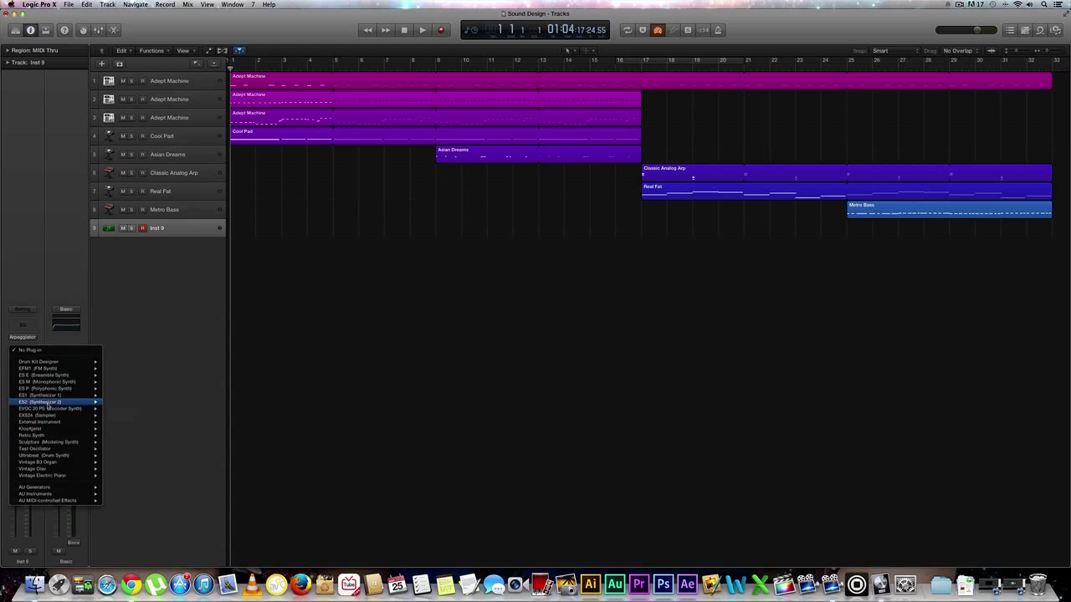
{"action": "mouse_move", "coordinate": [50, 402]}
{"action": "left_click", "coordinate": [118, 405]}
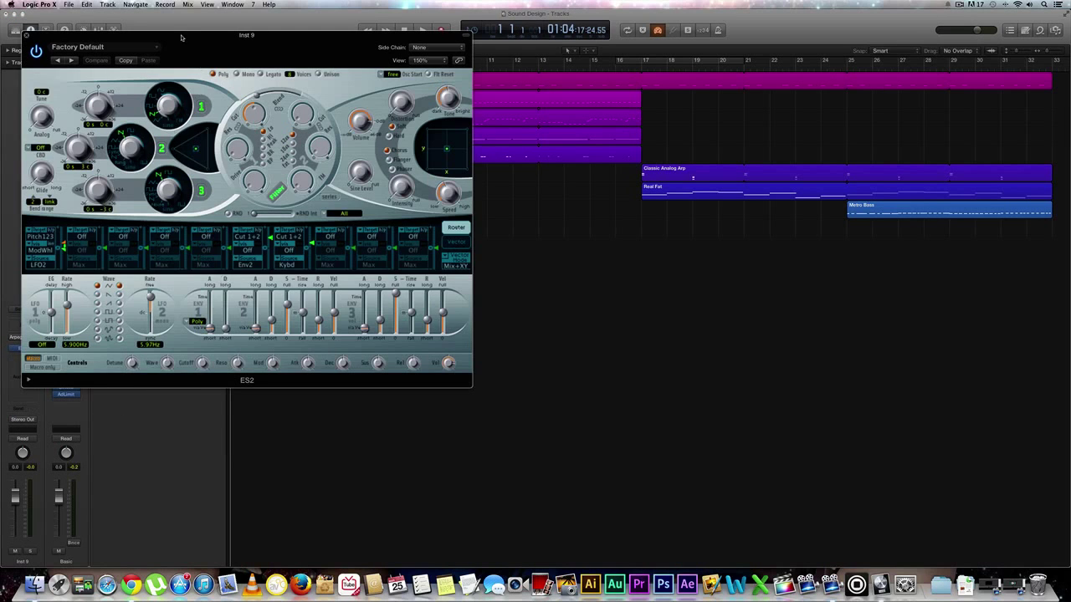
{"action": "left_click_drag", "start_coordinate": [180, 36], "coordinate": [366, 73]}
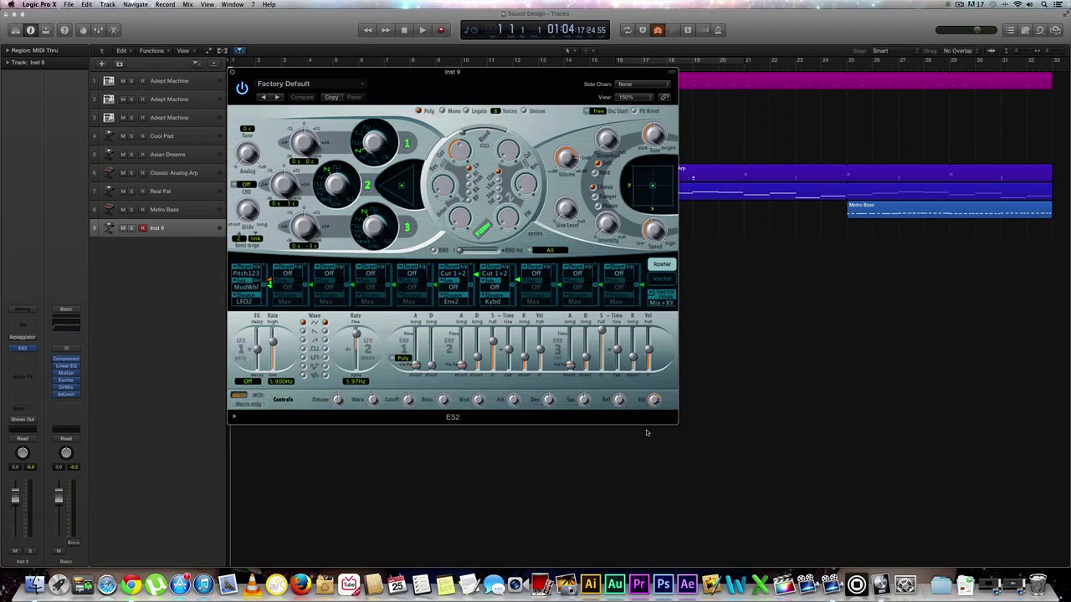
{"action": "left_click_drag", "start_coordinate": [675, 424], "coordinate": [838, 456]}
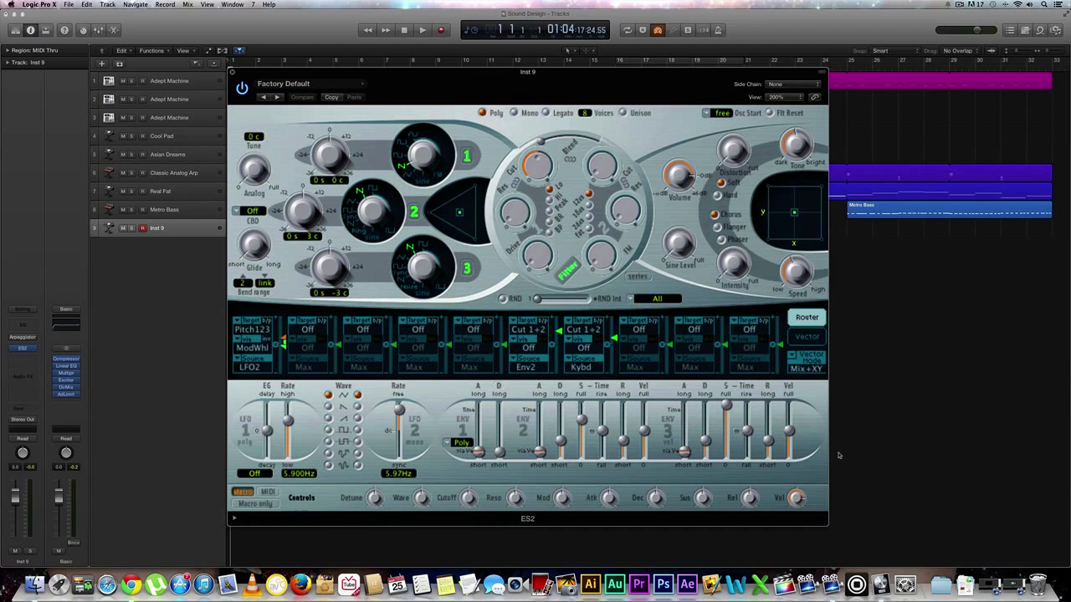
Step: Load the Analog Saw Init preset from the ES2 Tutorial Settings
{"action": "left_click", "coordinate": [282, 85]}
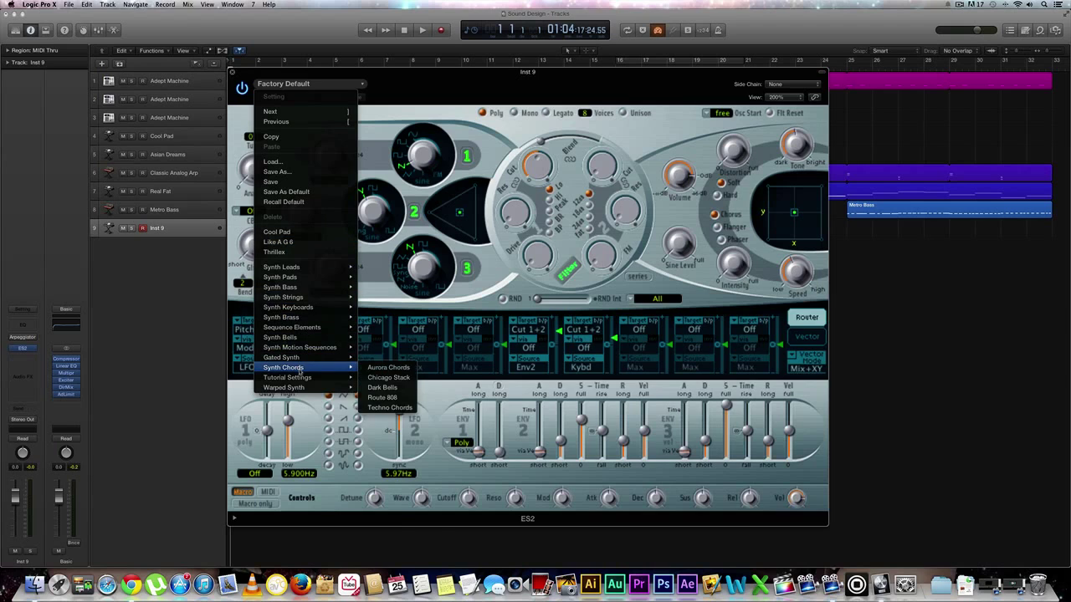
{"action": "mouse_move", "coordinate": [302, 375]}
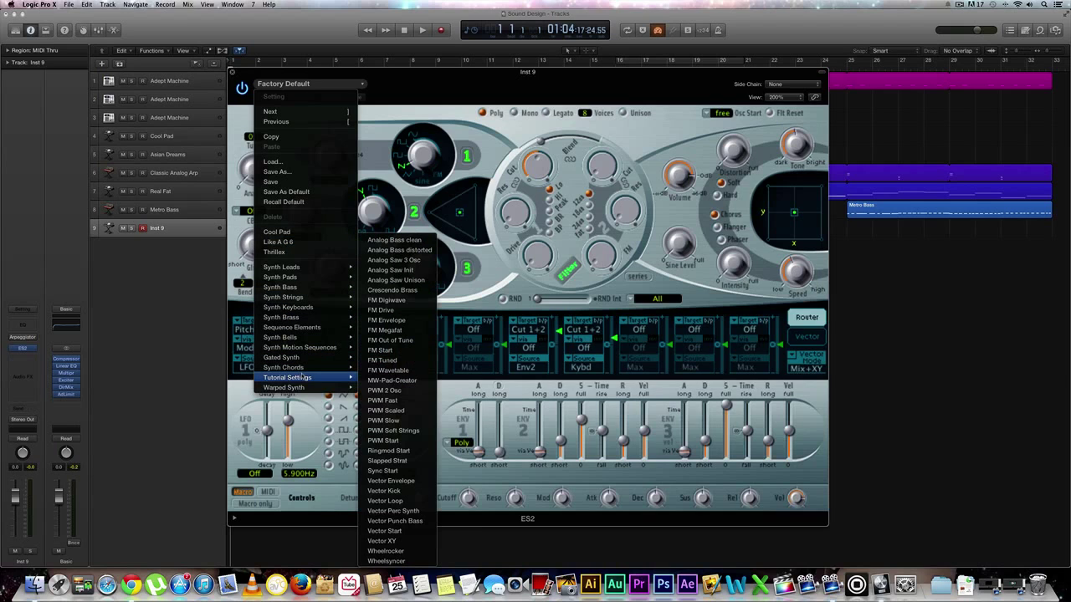
{"action": "left_click", "coordinate": [390, 271]}
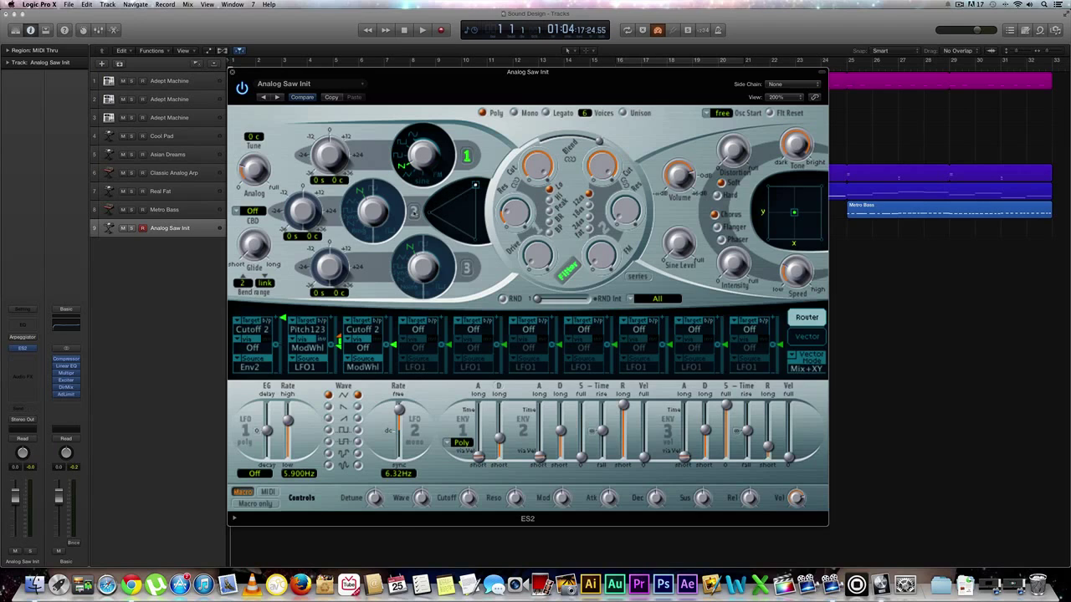
Step: Make oscillator 2 a square wave, rebalance the oscillator mix, and set voices to 3
{"action": "left_click_drag", "start_coordinate": [358, 195], "coordinate": [366, 213]}
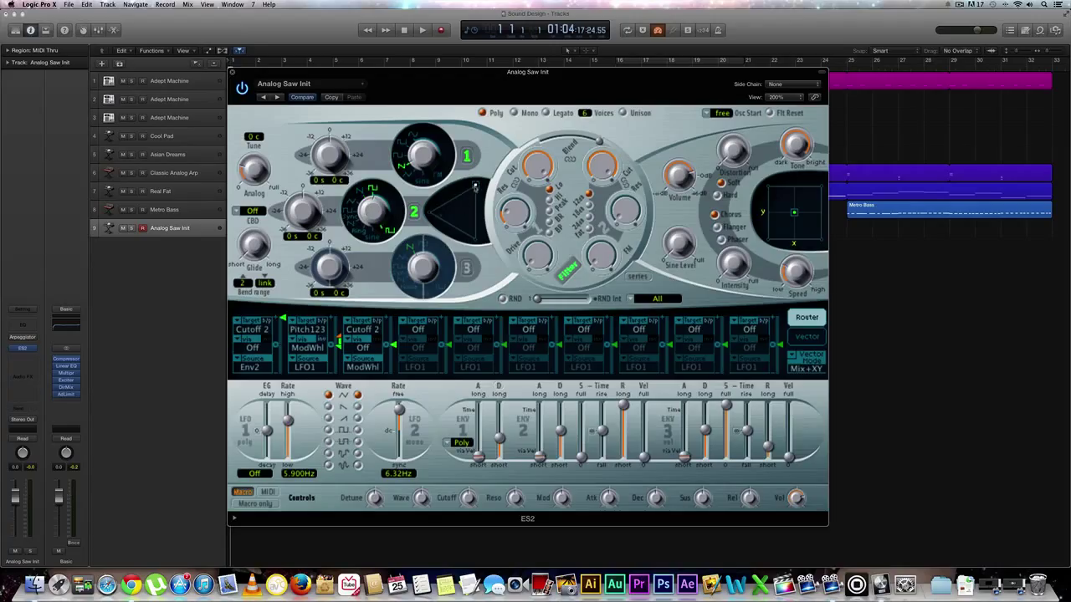
{"action": "left_click_drag", "start_coordinate": [474, 186], "coordinate": [450, 195]}
{"action": "left_click_drag", "start_coordinate": [622, 115], "coordinate": [624, 114]}
Step: In router slot 1, target Cutoff 2 via velocity and set the modulation intensity
{"action": "left_click", "coordinate": [251, 331]}
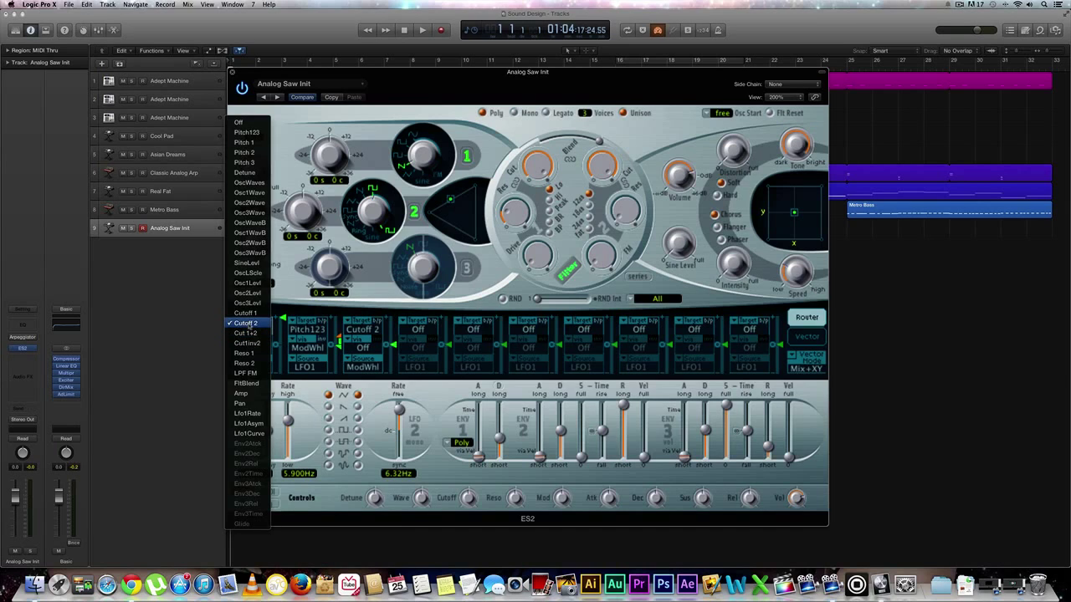
{"action": "left_click", "coordinate": [245, 323]}
{"action": "left_click", "coordinate": [258, 347]}
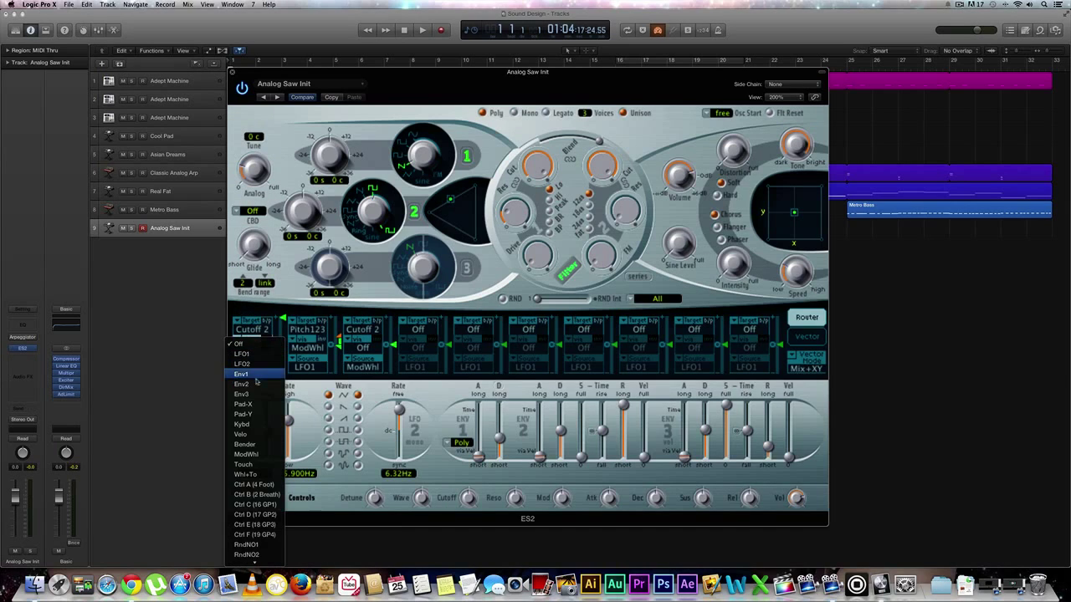
{"action": "left_click", "coordinate": [249, 435]}
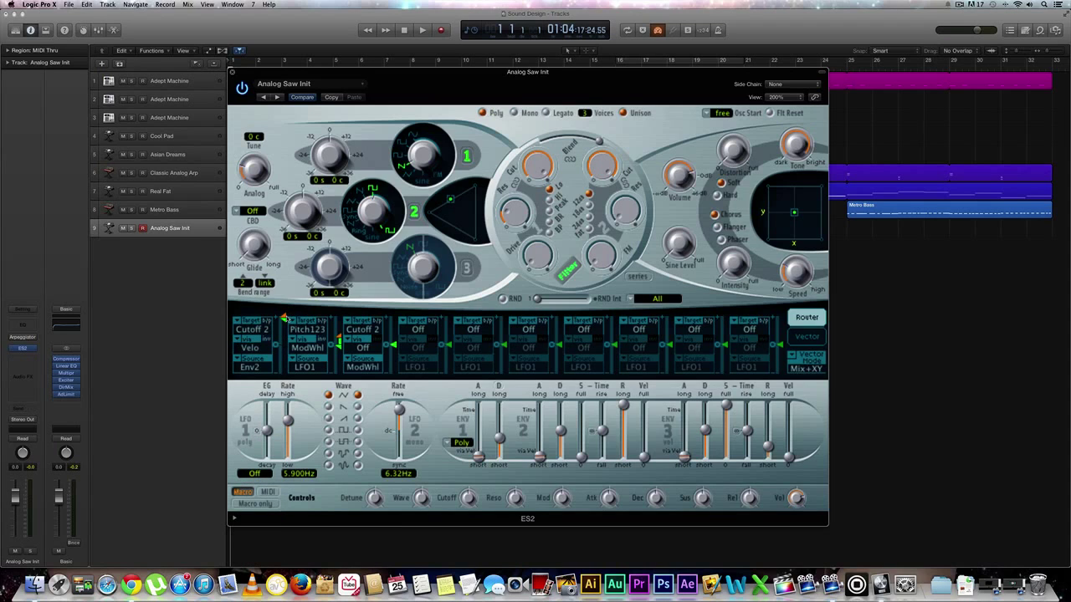
{"action": "left_click_drag", "start_coordinate": [282, 317], "coordinate": [284, 351]}
Step: Make LFO2 the slot's modulation source and sync the LFO2 rate to 1/8
{"action": "left_click", "coordinate": [254, 369]}
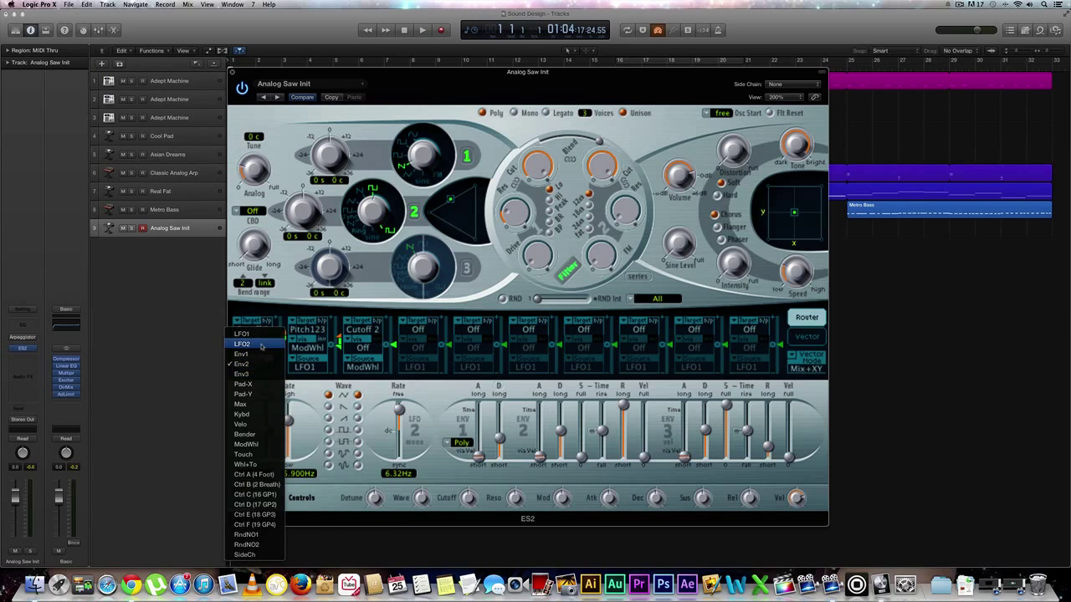
{"action": "left_click", "coordinate": [261, 345]}
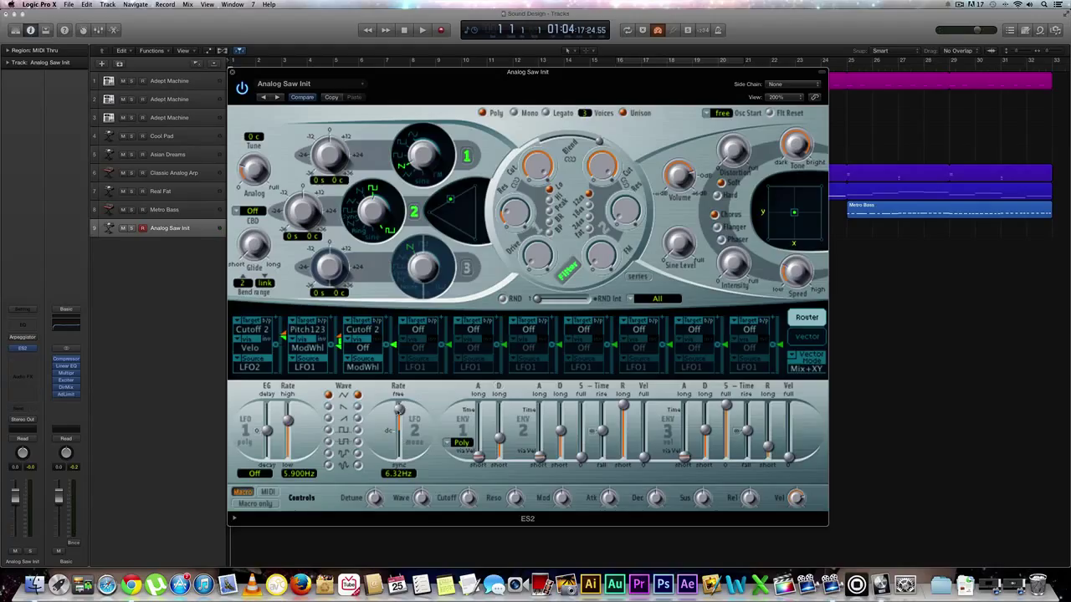
{"action": "left_click_drag", "start_coordinate": [399, 409], "coordinate": [399, 441]}
Step: Lower filter 2's cutoff and raise its resonance for a vowel-like sweep
{"action": "mouse_move", "coordinate": [603, 162]}
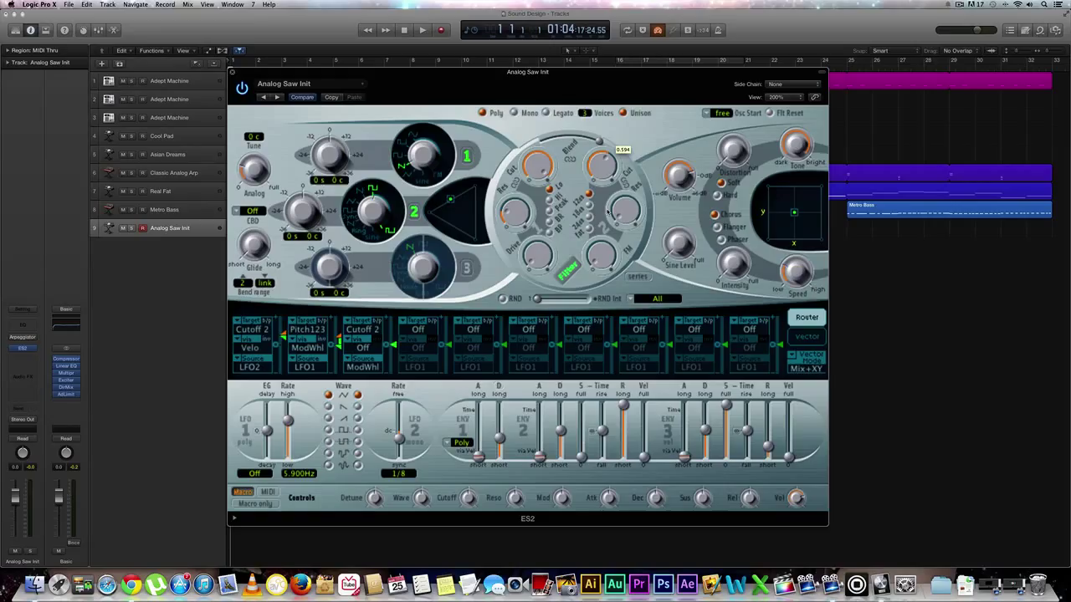
{"action": "left_click_drag", "start_coordinate": [609, 220], "coordinate": [612, 247]}
{"action": "mouse_move", "coordinate": [623, 216]}
{"action": "left_click_drag", "start_coordinate": [623, 216], "coordinate": [624, 170]}
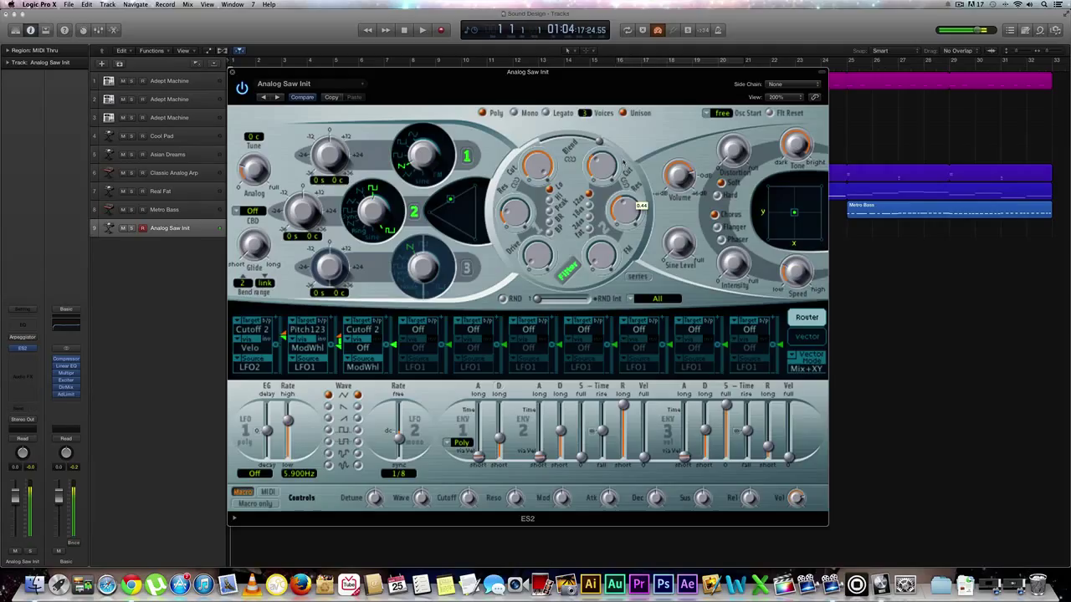
{"action": "left_click_drag", "start_coordinate": [623, 164], "coordinate": [623, 164]}
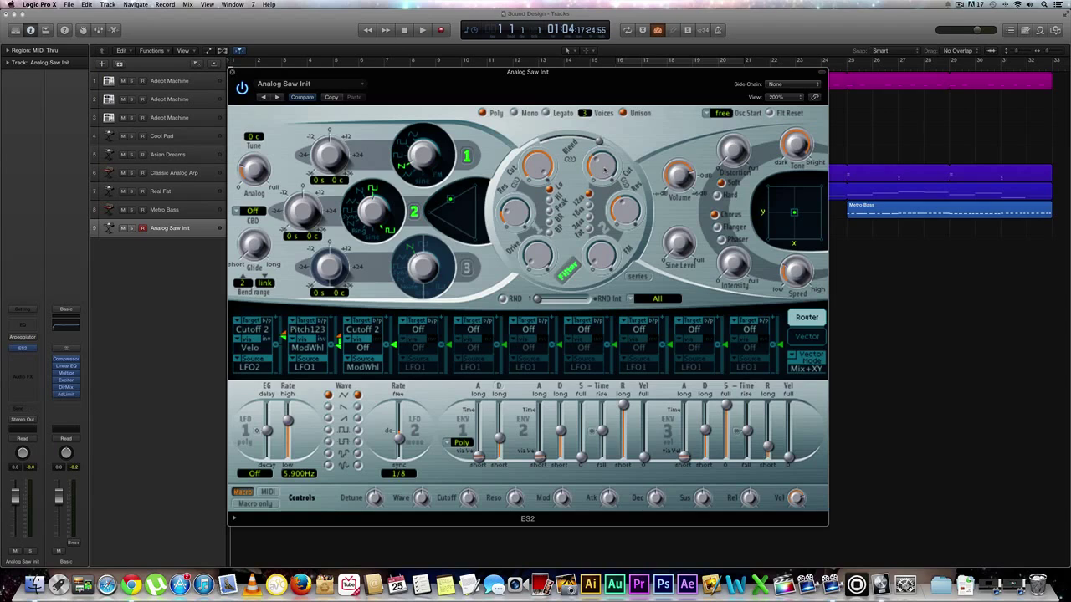
{"action": "left_click_drag", "start_coordinate": [604, 168], "coordinate": [604, 170]}
{"action": "mouse_move", "coordinate": [629, 204]}
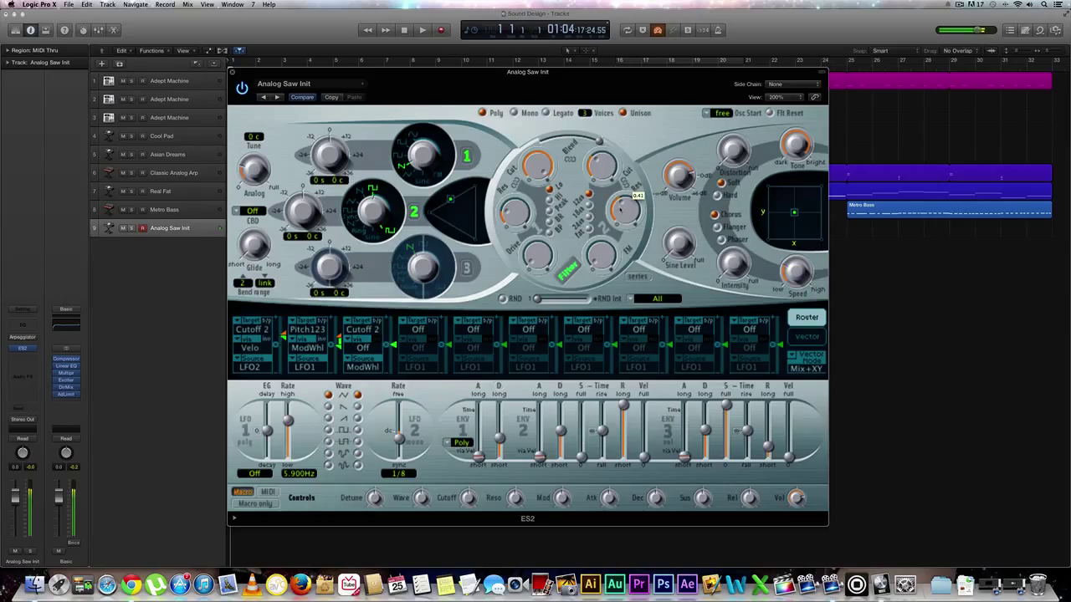
{"action": "mouse_move", "coordinate": [604, 165]}
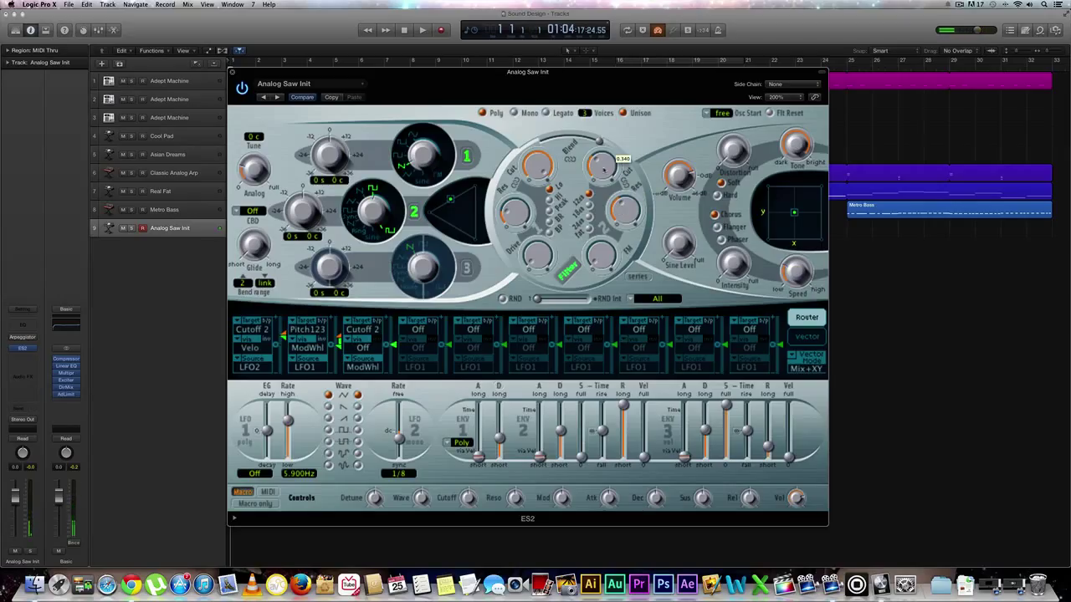
{"action": "scroll", "coordinate": [604, 165], "scroll_direction": "up", "scroll_amount": 2}
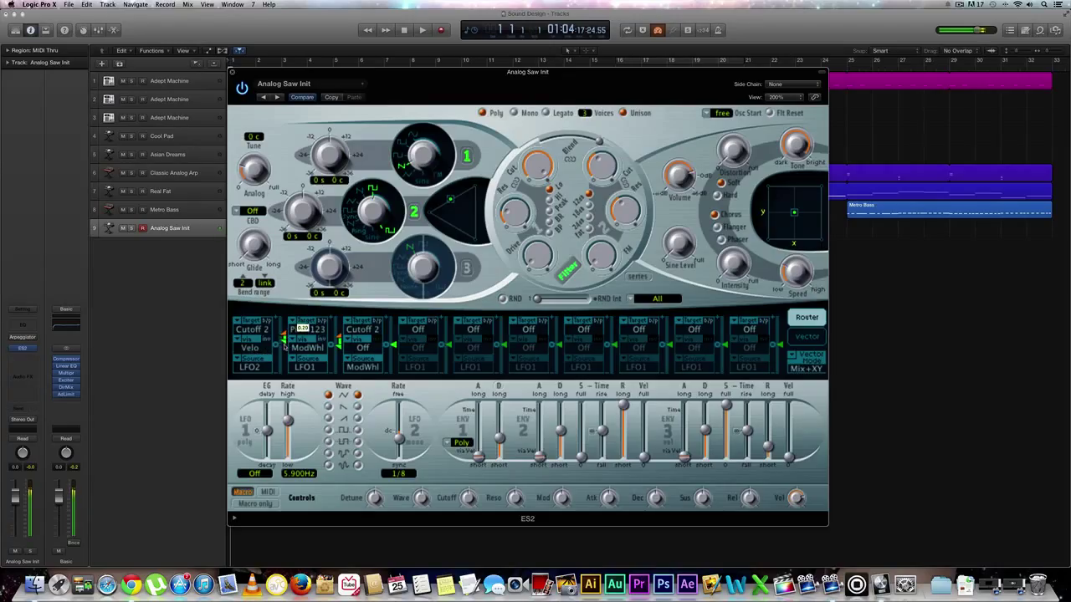
Step: Reduce the intensity of the LFO1-to-Pitch123 router slot slightly
{"action": "left_click_drag", "start_coordinate": [285, 336], "coordinate": [284, 331]}
{"action": "mouse_move", "coordinate": [285, 335]}
{"action": "left_mouse_down"}
{"action": "mouse_move", "coordinate": [285, 346]}
{"action": "mouse_move", "coordinate": [284, 330]}
{"action": "left_mouse_up"}
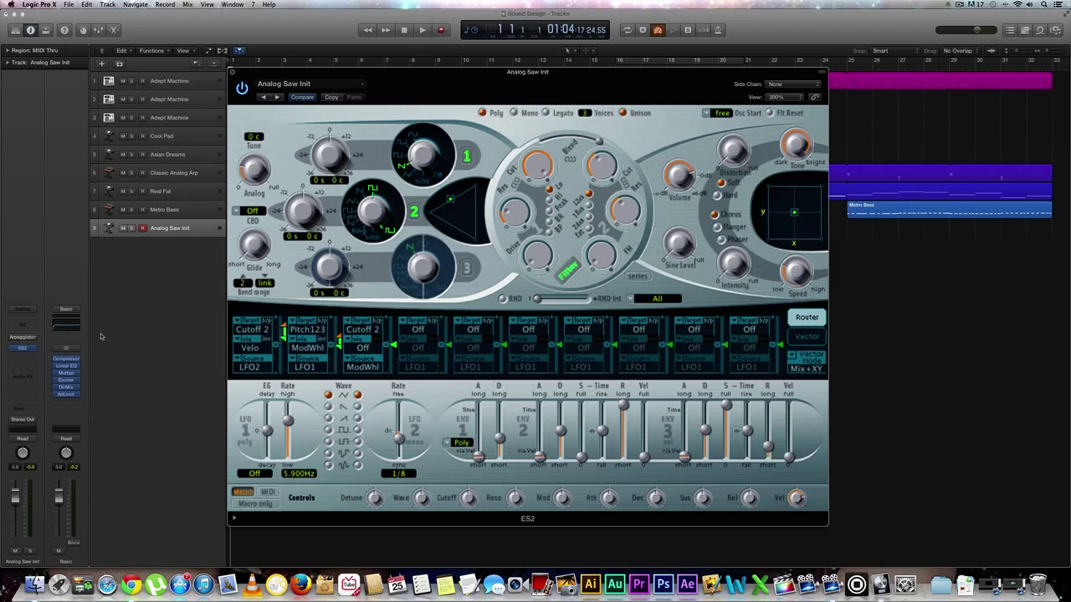
Step: Insert a stereo Distortion > Bitcrusher in the first Audio FX slot
{"action": "left_click", "coordinate": [21, 360]}
{"action": "mouse_move", "coordinate": [32, 387]}
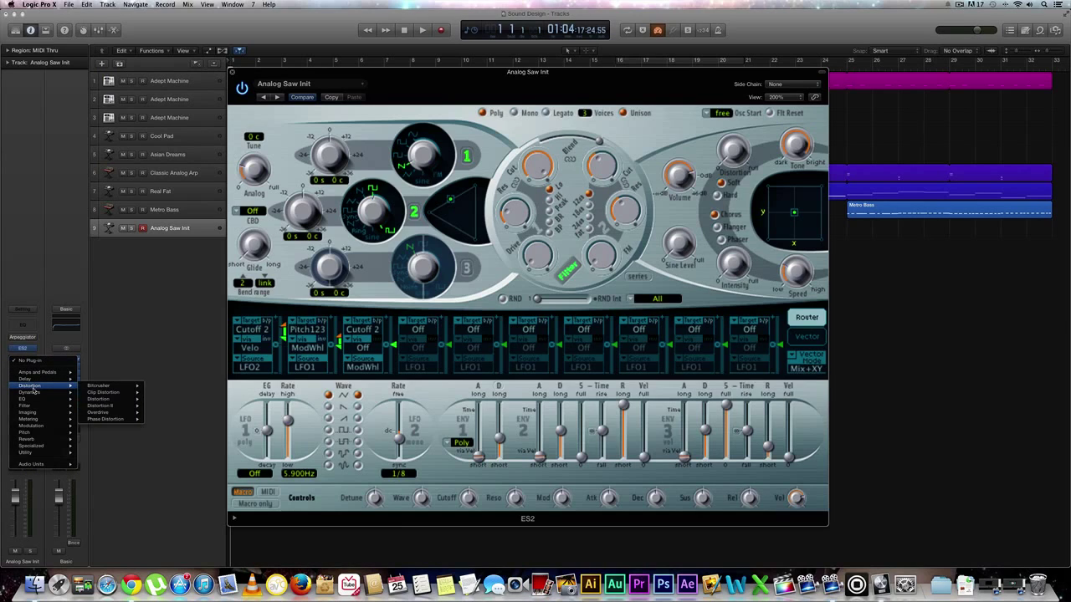
{"action": "mouse_move", "coordinate": [99, 389]}
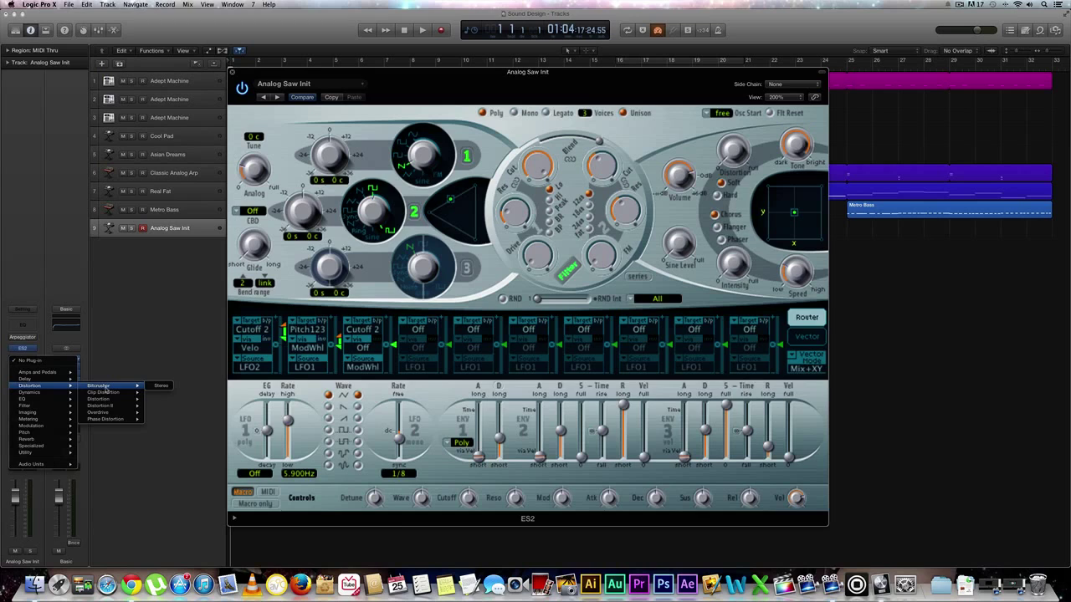
{"action": "left_click", "coordinate": [161, 386]}
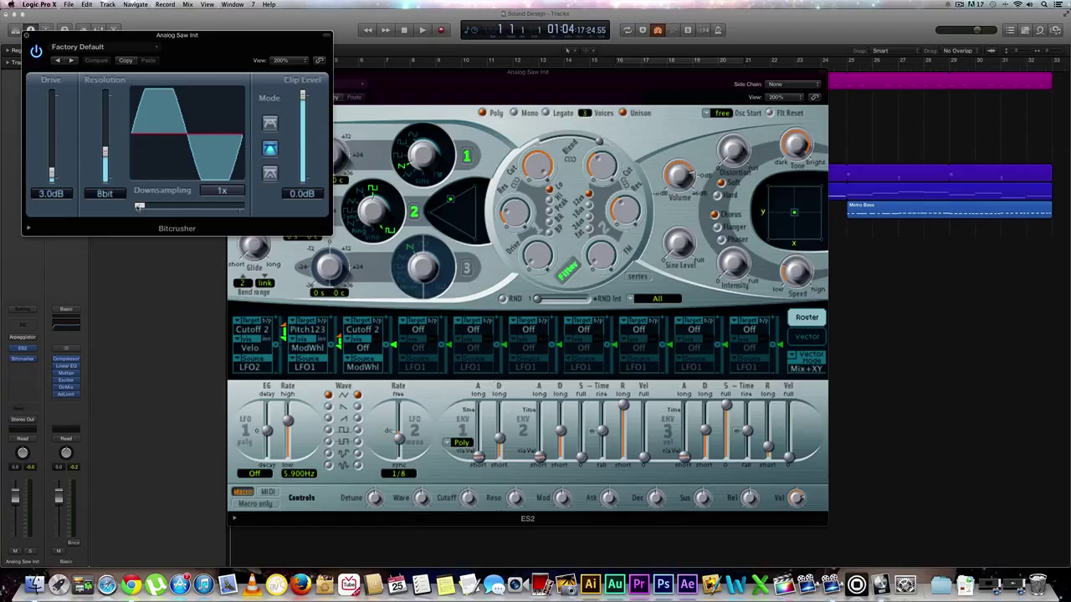
Step: Set Bitcrusher downsampling to 25x and resolution to 20bit
{"action": "left_click_drag", "start_coordinate": [139, 207], "coordinate": [198, 198]}
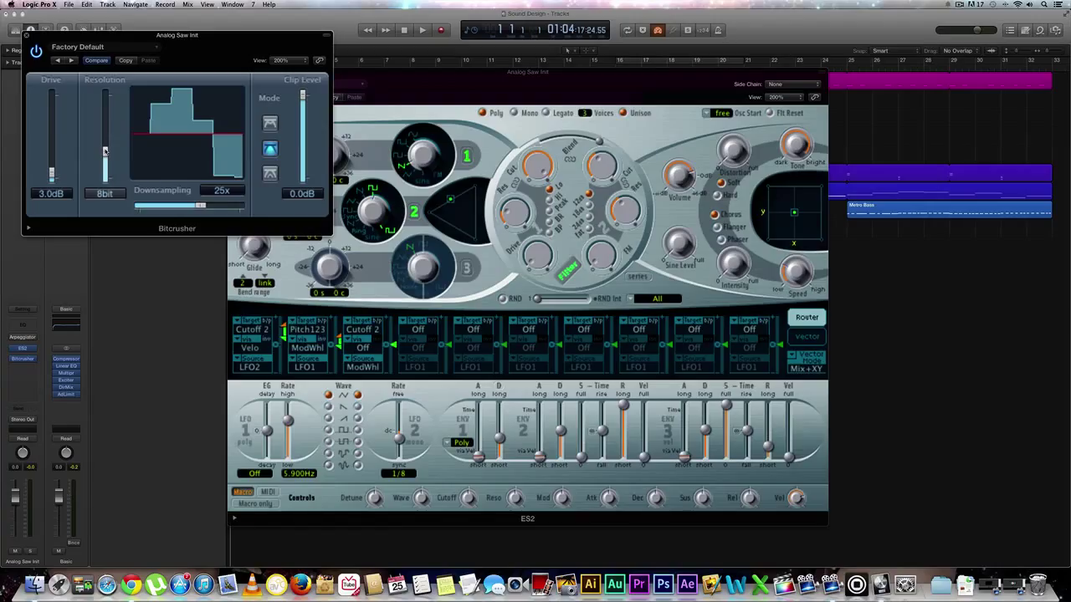
{"action": "left_click_drag", "start_coordinate": [105, 151], "coordinate": [114, 109]}
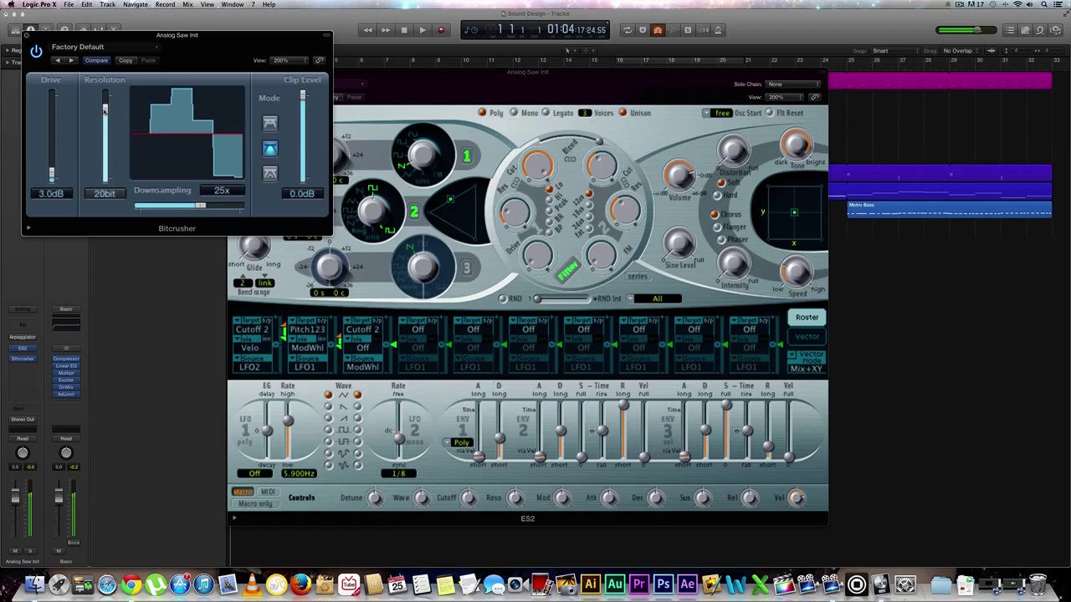
{"action": "mouse_move", "coordinate": [104, 109]}
{"action": "left_mouse_down"}
{"action": "mouse_move", "coordinate": [106, 98]}
{"action": "mouse_move", "coordinate": [107, 110]}
{"action": "left_mouse_up"}
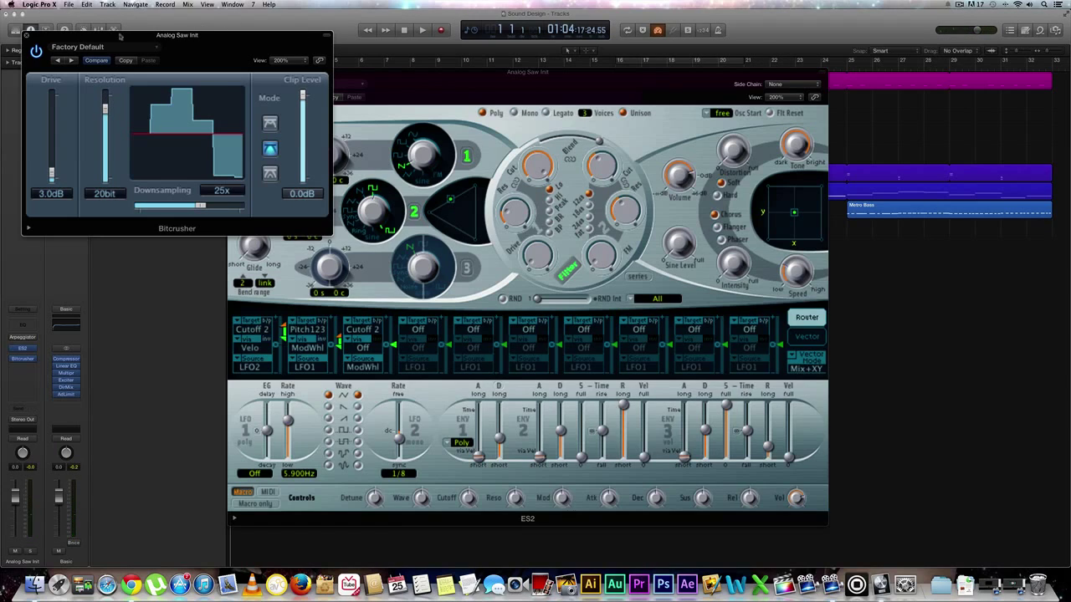
Step: Close the Bitcrusher and ES2 plug-in windows
{"action": "left_click", "coordinate": [27, 36]}
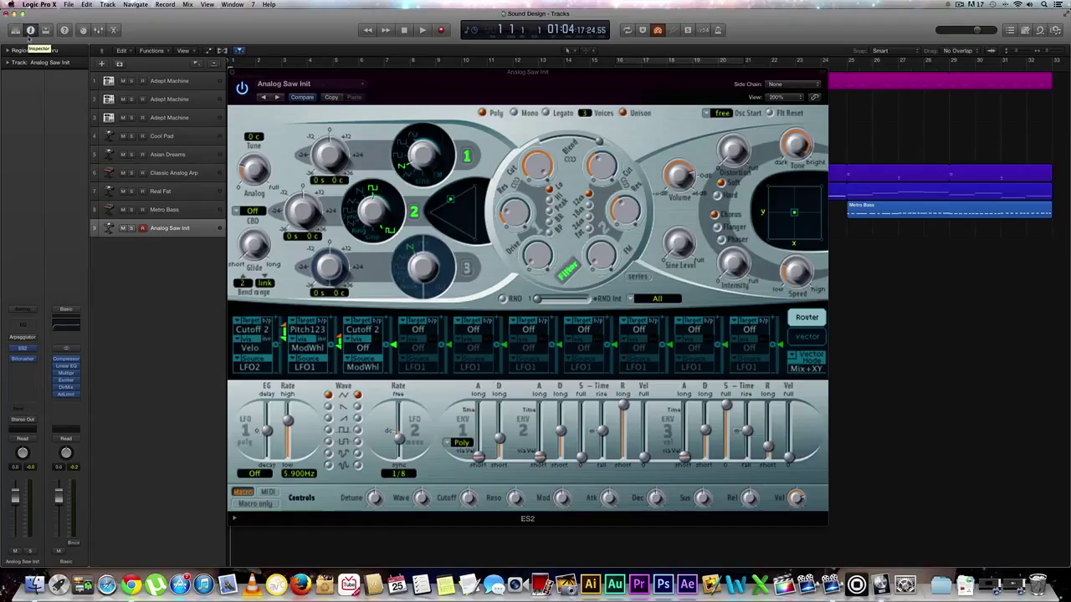
{"action": "left_click", "coordinate": [234, 72]}
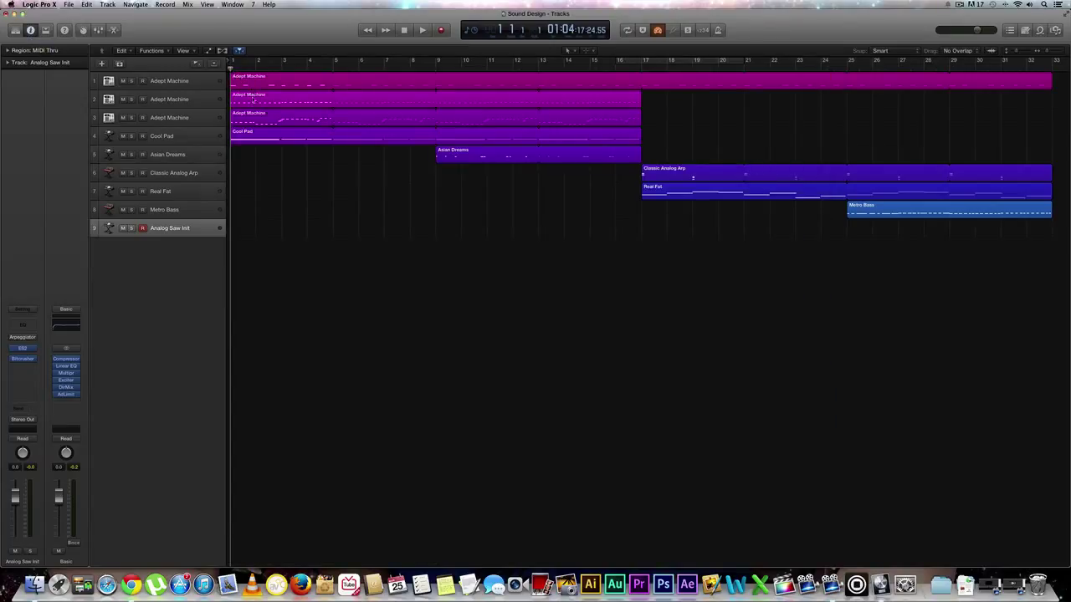